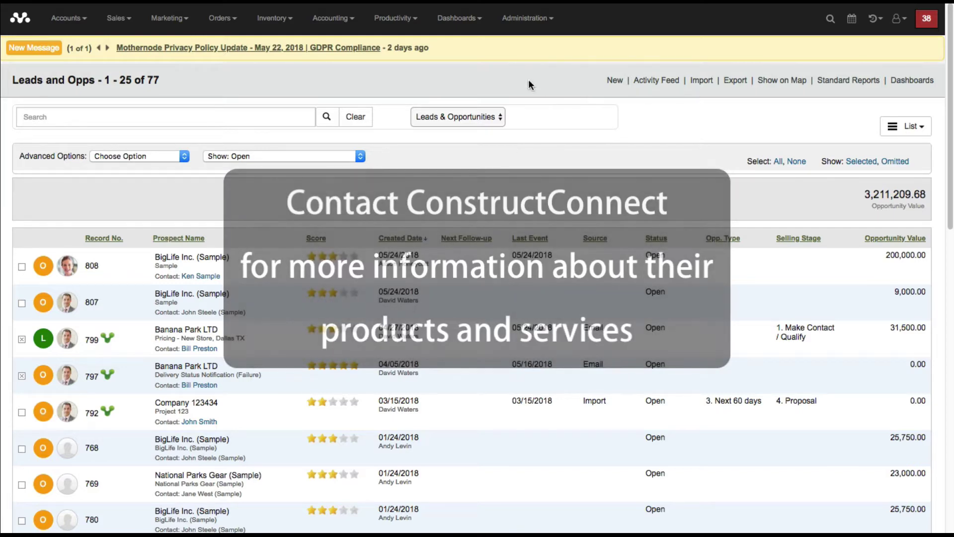
Open the Administration menu from the Leads and Opps list.
click(529, 22)
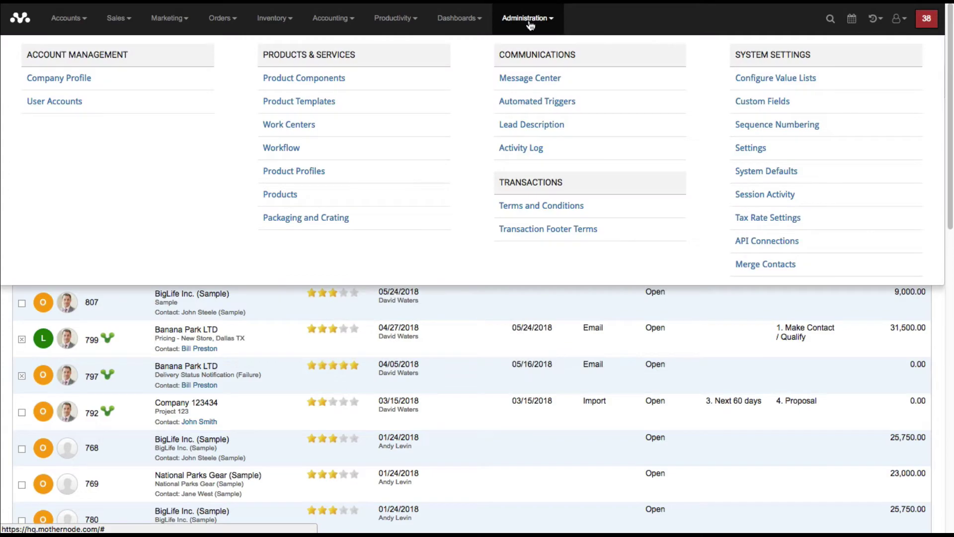
Go to API Connections and bring up the ConstructConnect integration settings.
click(763, 243)
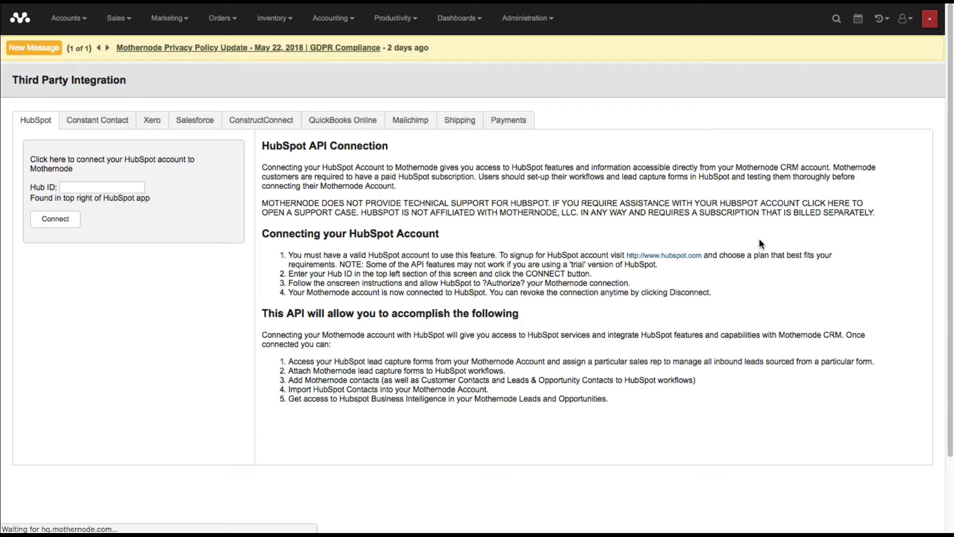
click(272, 123)
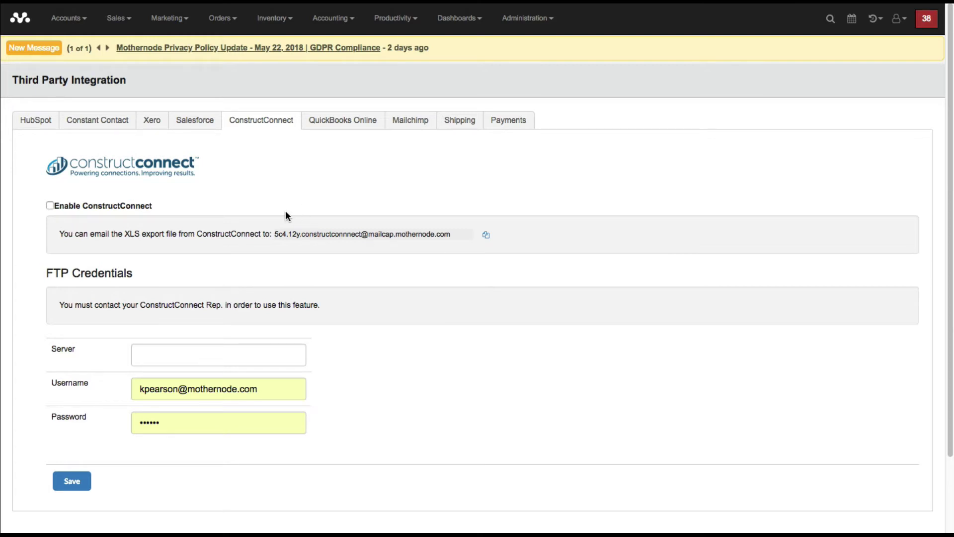
Enable and save ConstructConnect, copy its import e-mail address, then return to Leads and Opportunities.
click(50, 205)
click(81, 485)
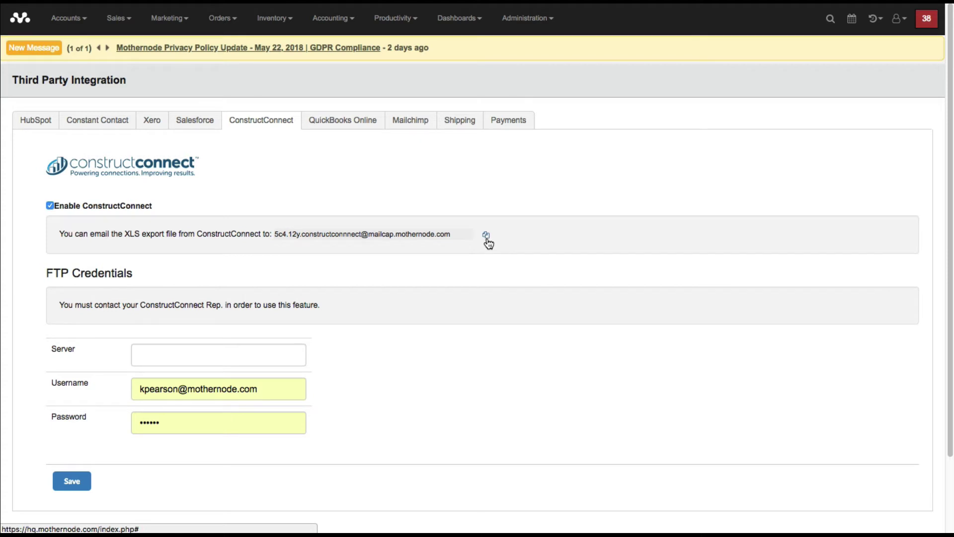
click(486, 238)
click(116, 19)
click(128, 79)
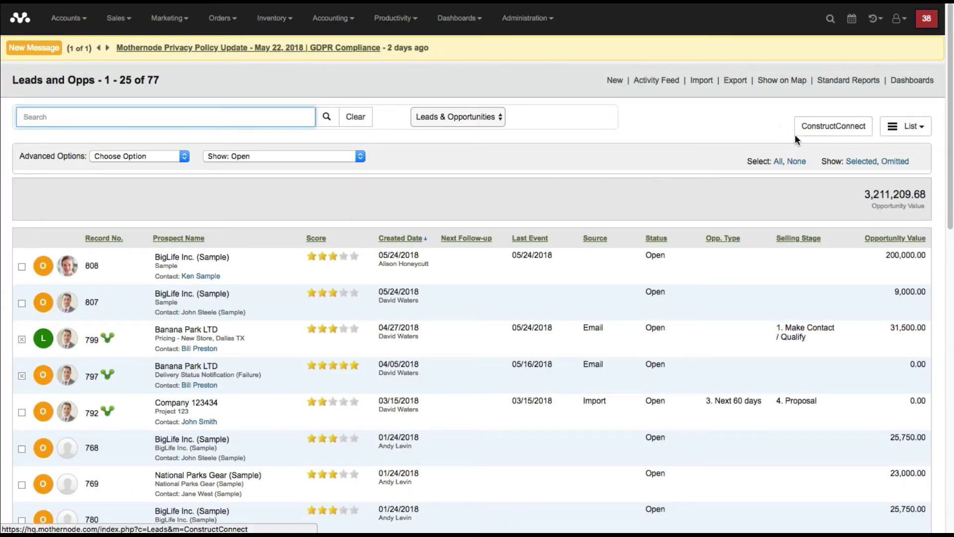
Check the empty ConstructConnect project list and its Import page, then cancel without uploading.
click(825, 135)
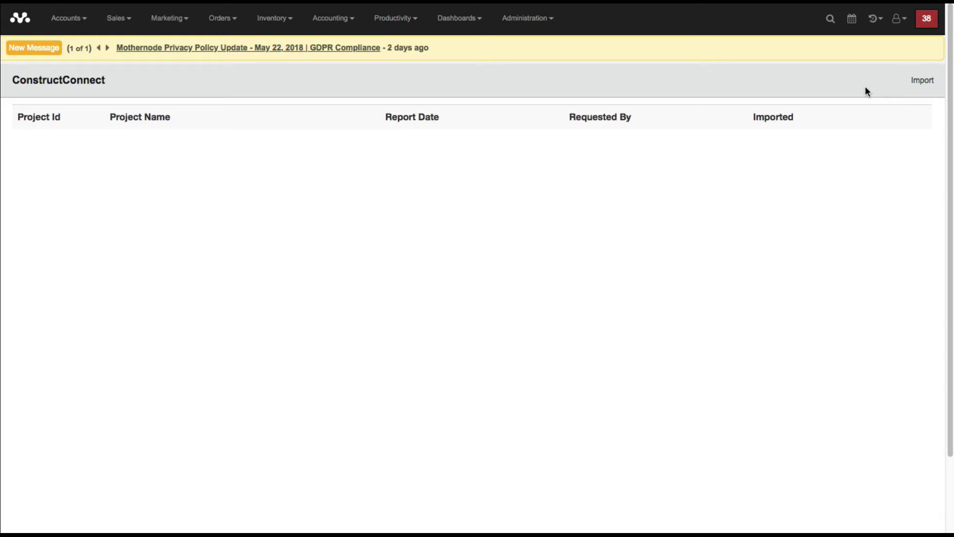
click(921, 85)
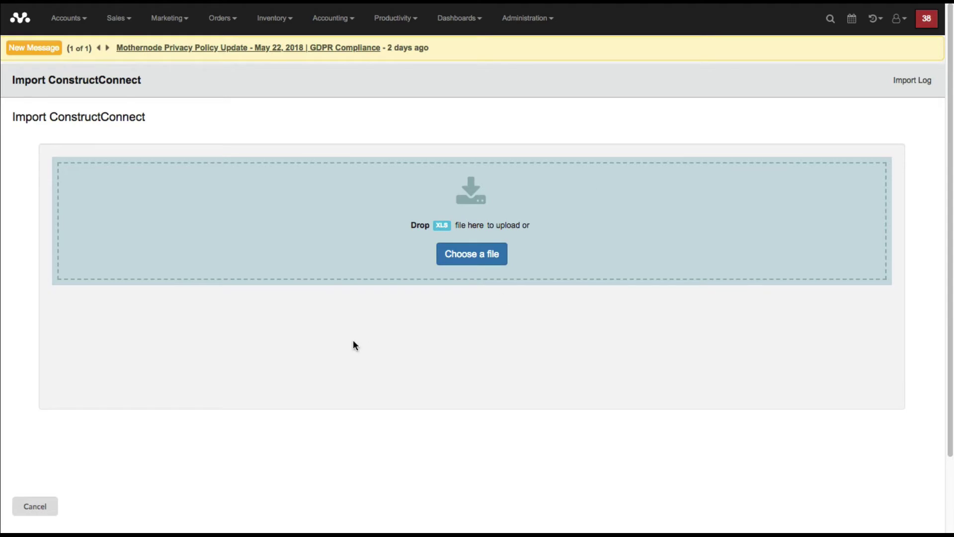
click(46, 506)
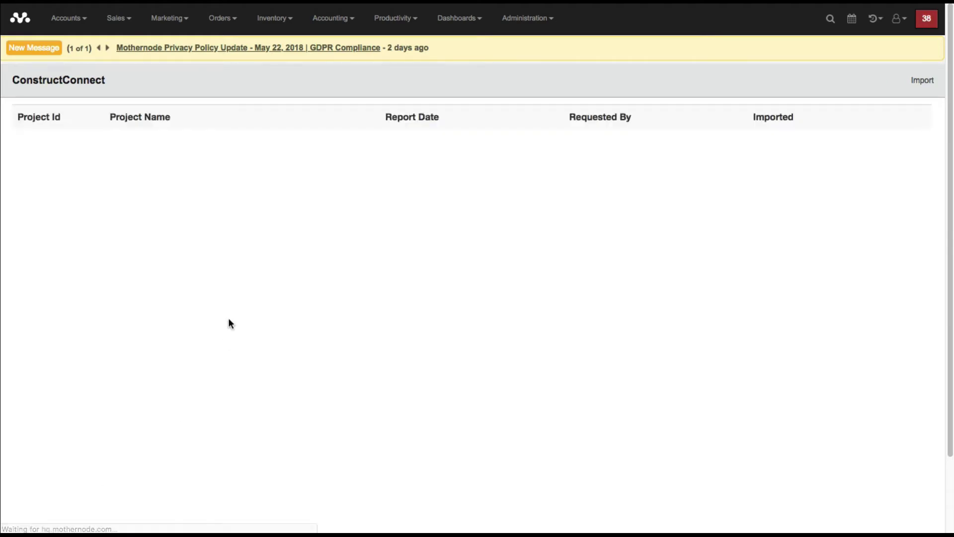
click(117, 21)
Forward the 'CMD List' email with its Email_ProjectList attachment to the copied import address.
click(121, 77)
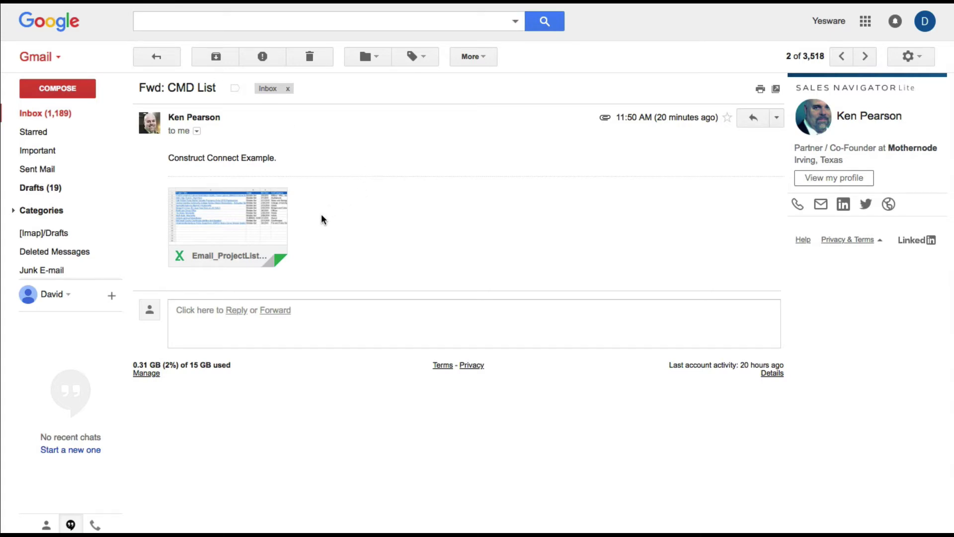
mouse_move(283, 217)
mouse_move(253, 214)
click(287, 318)
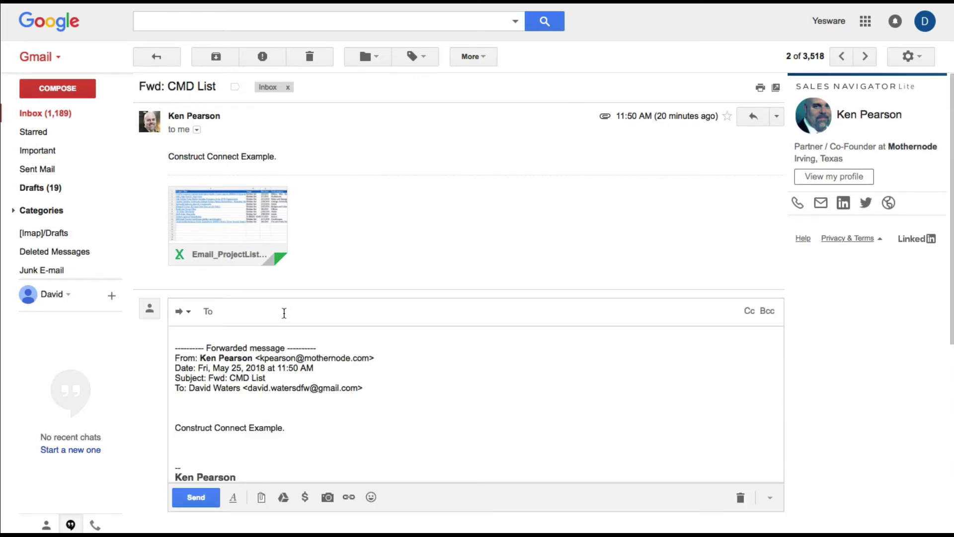
key(ctrl+v)
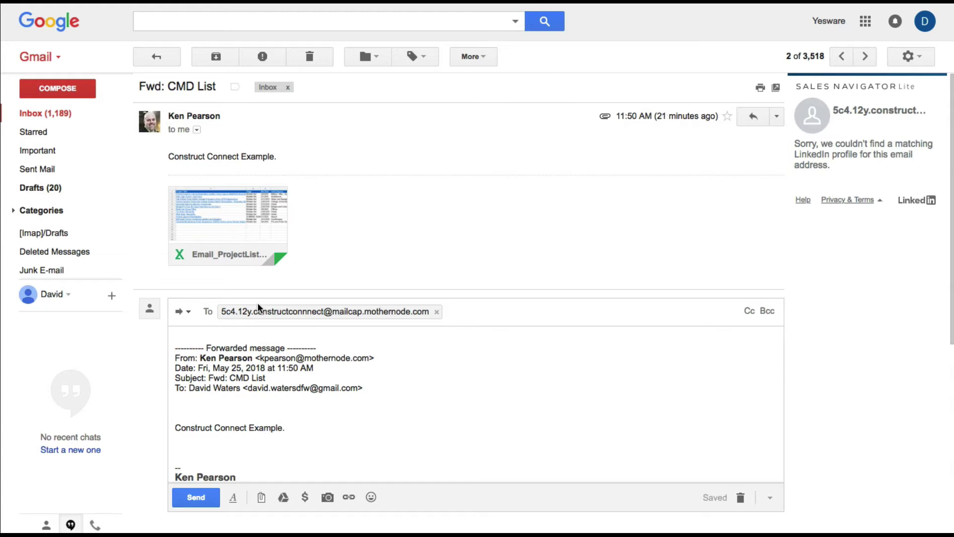
mouse_move(255, 318)
scroll(255, 451, down, 2)
scroll(211, 450, down, 2)
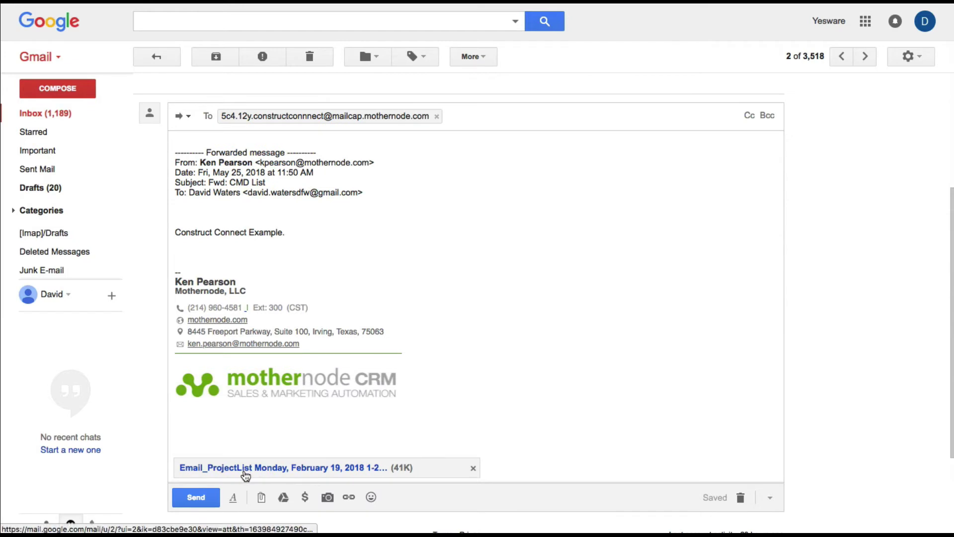
click(196, 497)
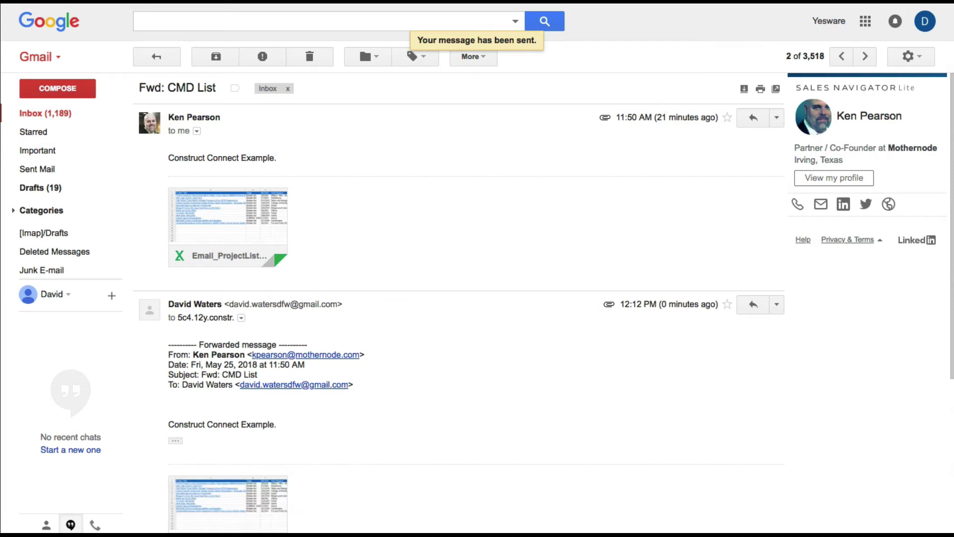
click(786, 1)
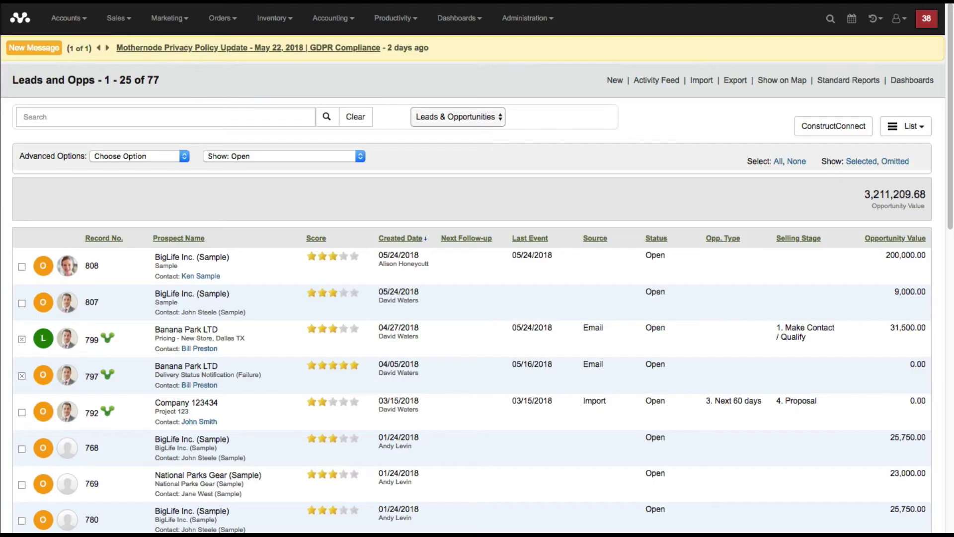
Browse the newly received ConstructConnect projects and open Budd Law Group Office.
click(821, 135)
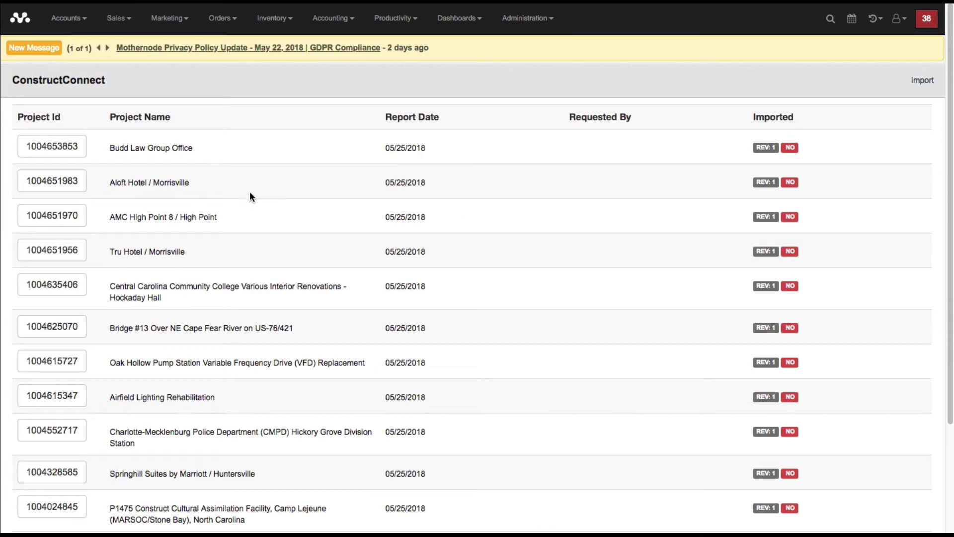
scroll(388, 201, down, 1)
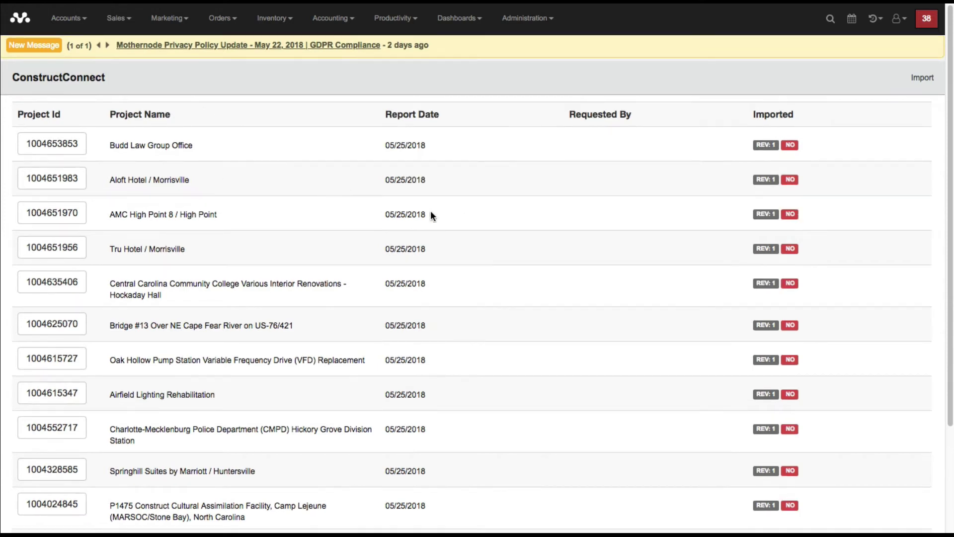
scroll(753, 437, down, 3)
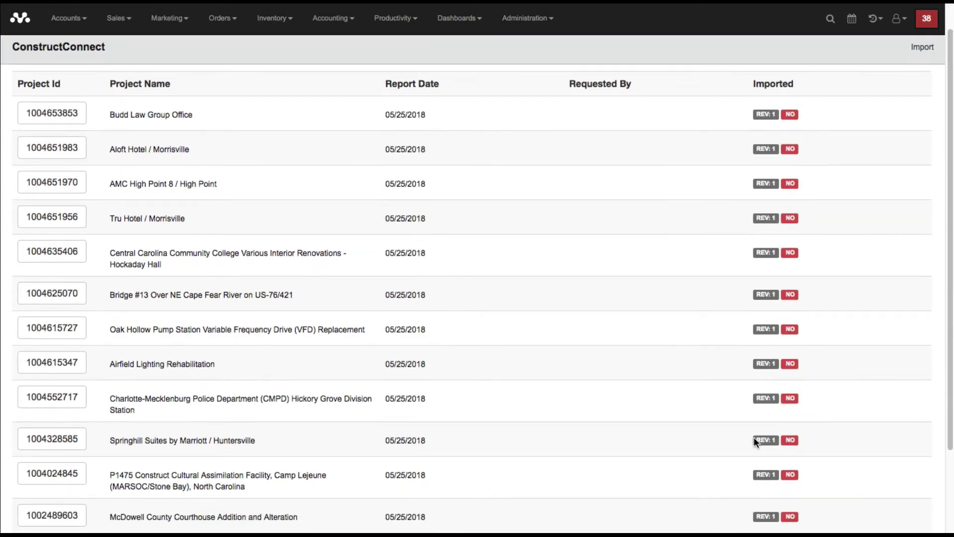
scroll(748, 446, up, 3)
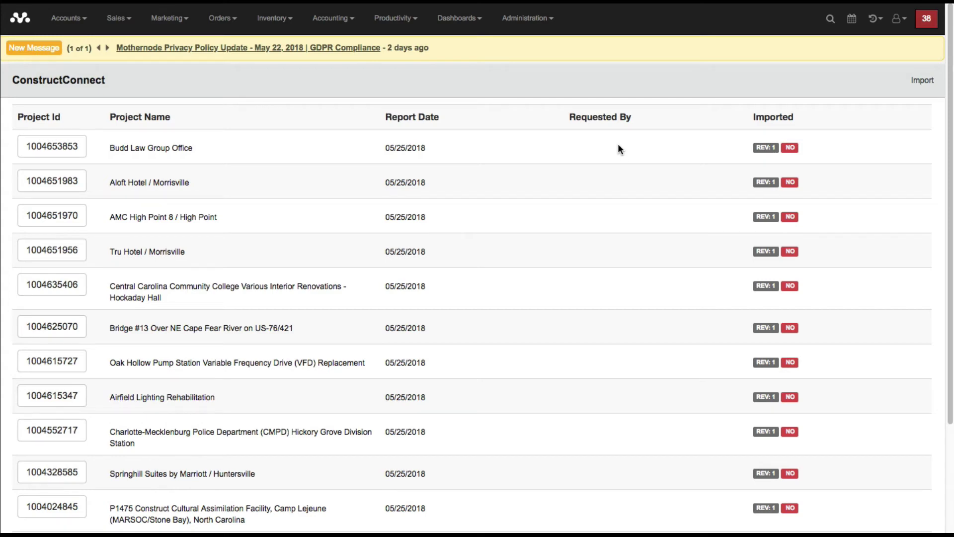
scroll(786, 257, down, 3)
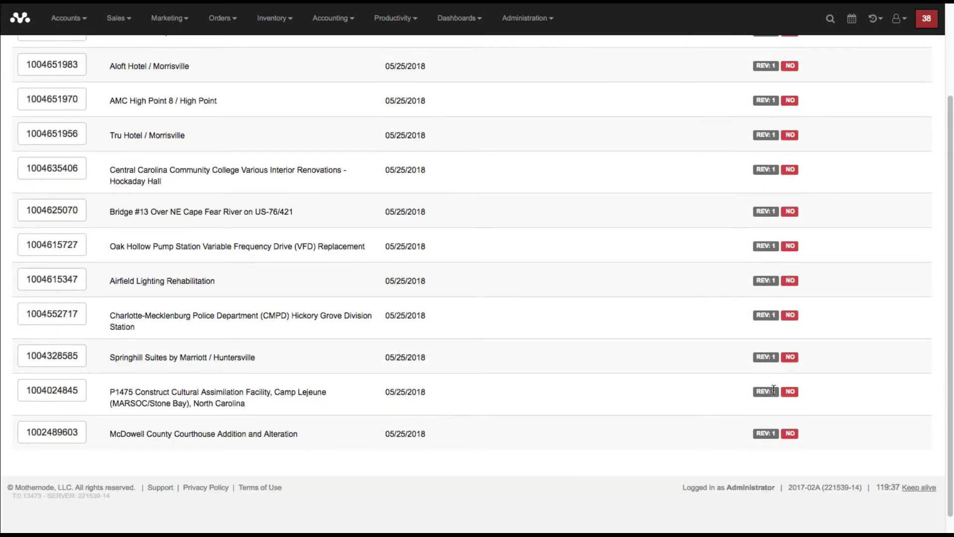
scroll(774, 295, up, 2)
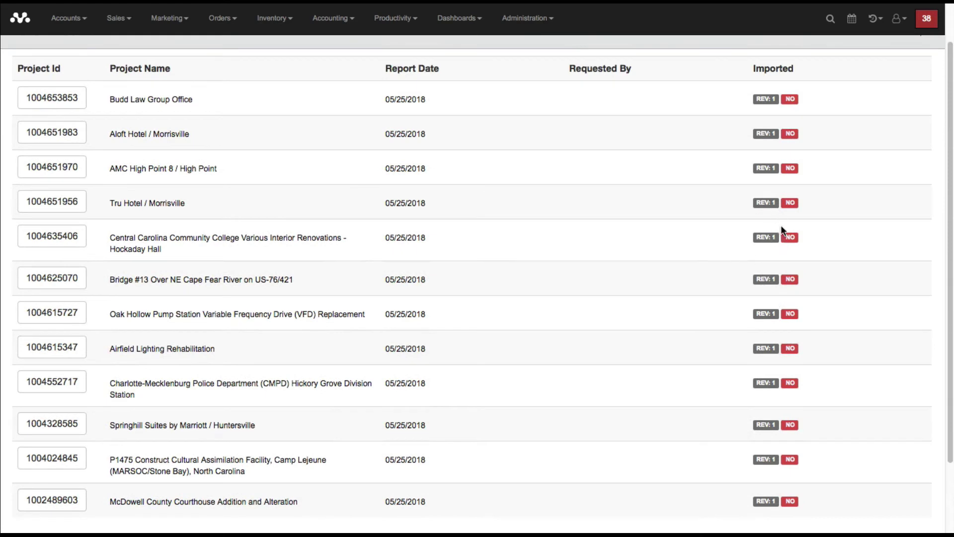
scroll(508, 231, up, 2)
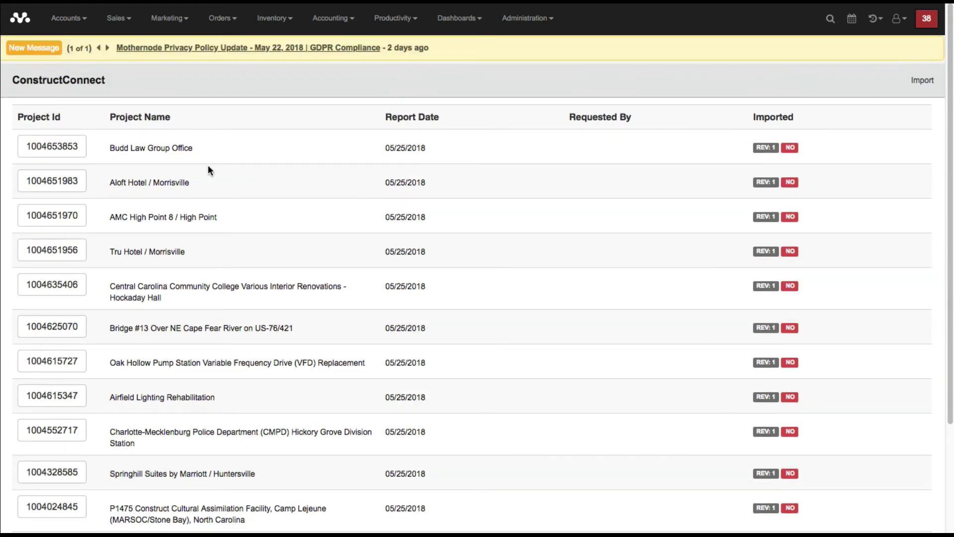
click(62, 152)
Change Budd Law Group Office's opportunity percentage from 100 to .05, giving 500.
scroll(190, 168, down, 1)
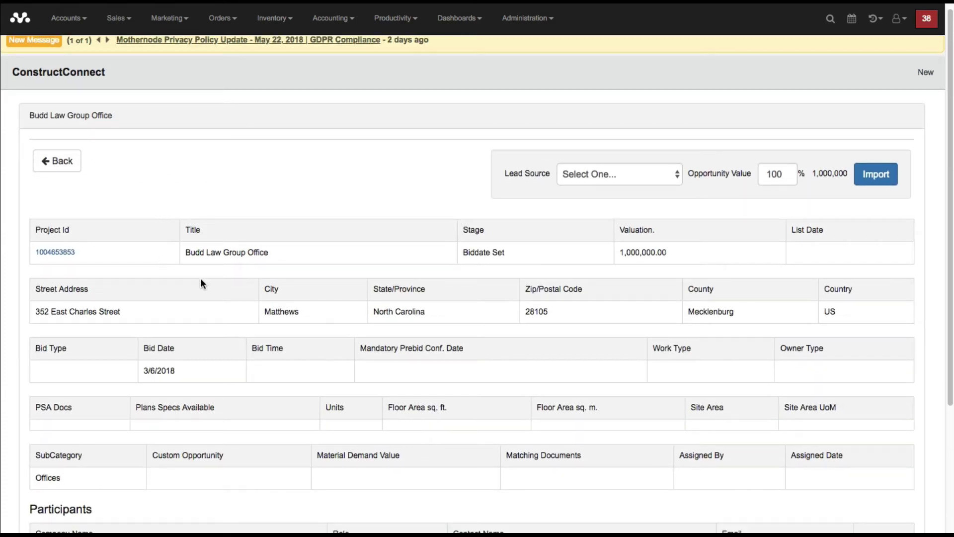
scroll(201, 283, down, 5)
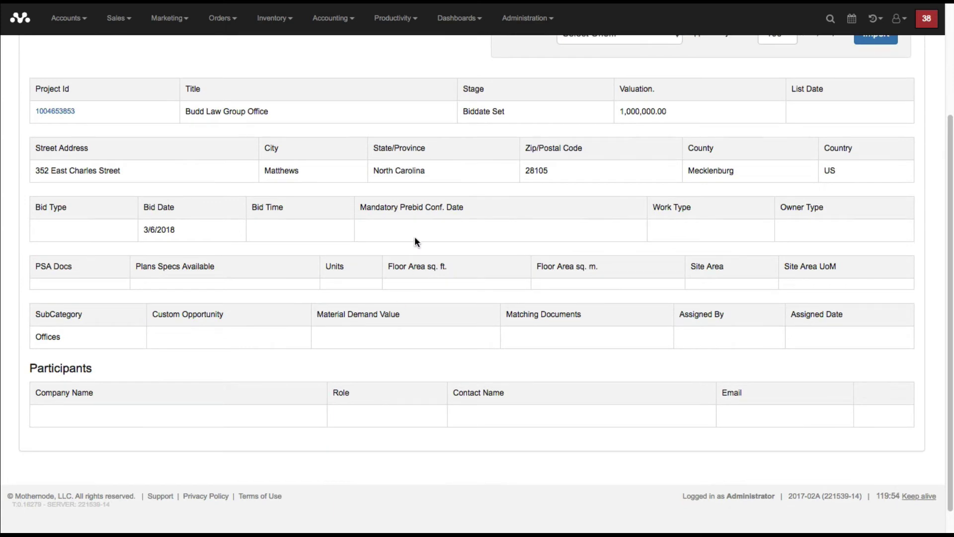
scroll(407, 311, up, 4)
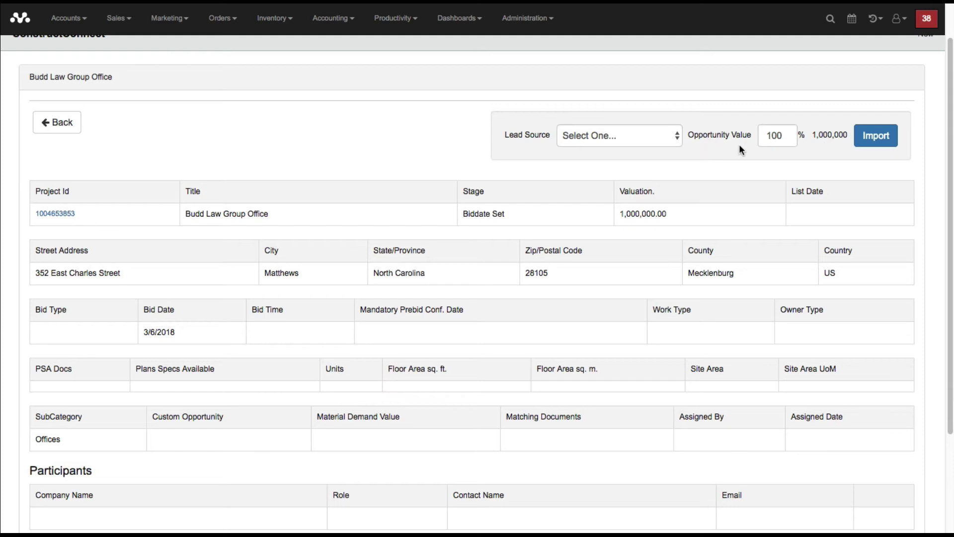
double_click(778, 137)
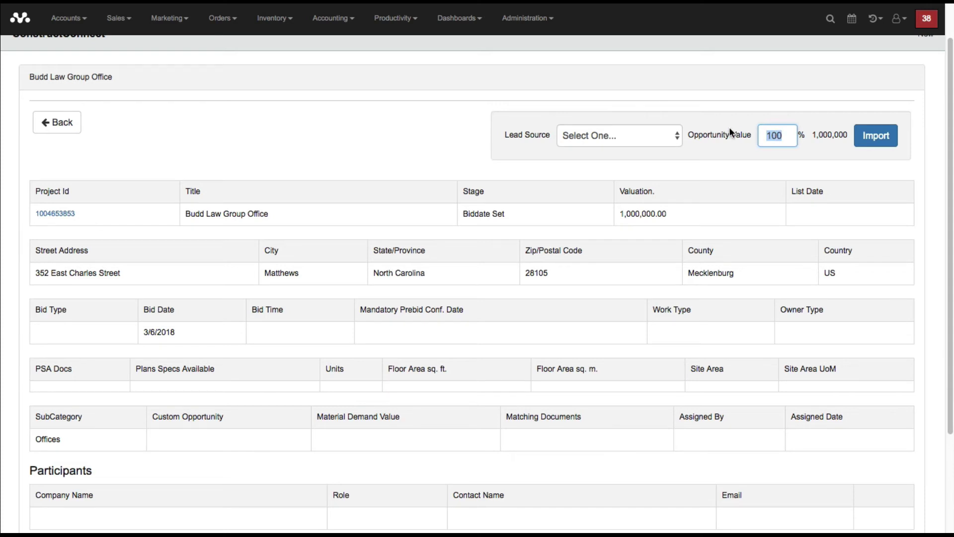
text(.05)
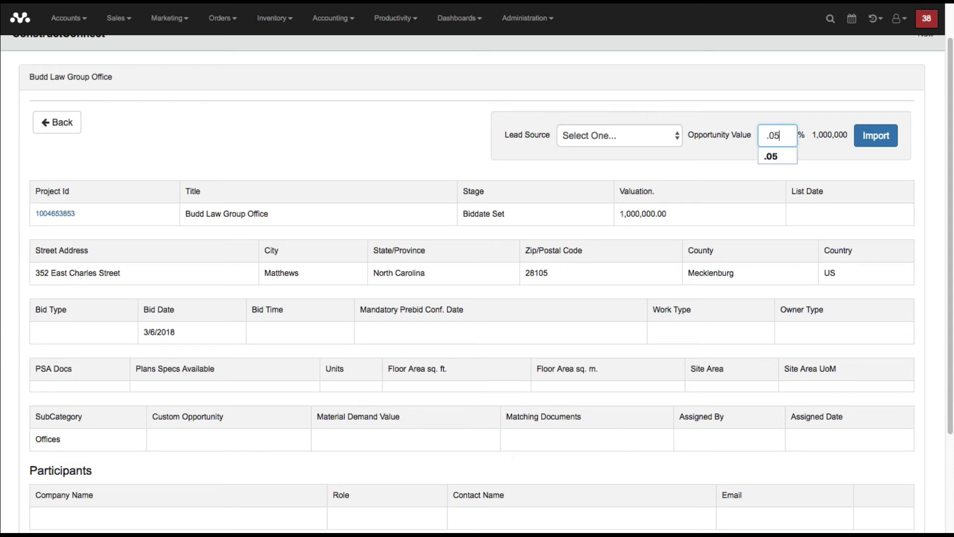
click(712, 168)
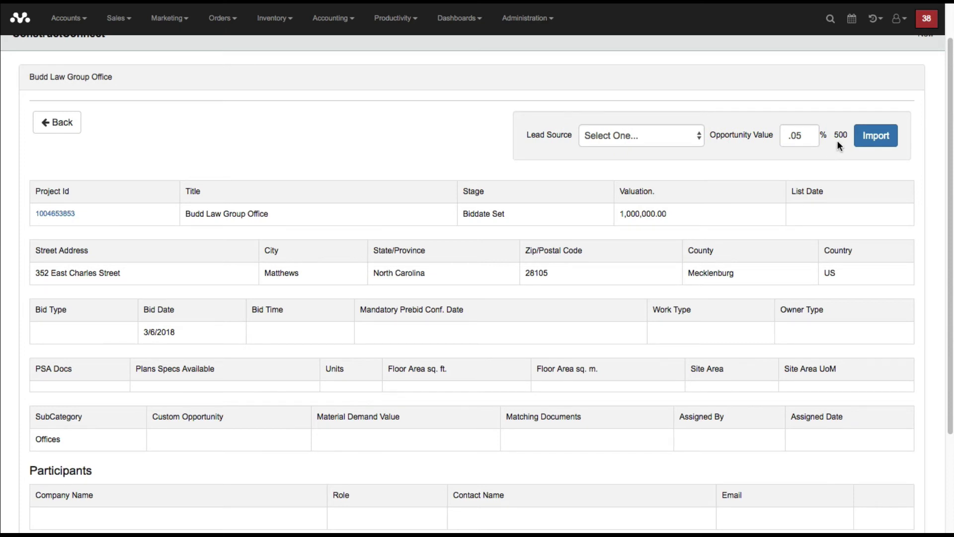
double_click(793, 136)
click(756, 117)
click(871, 143)
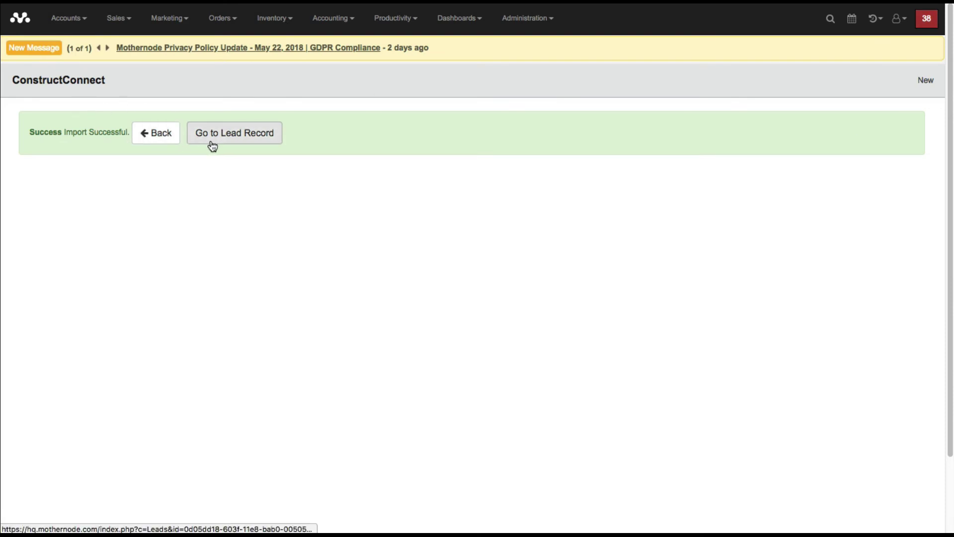
click(164, 141)
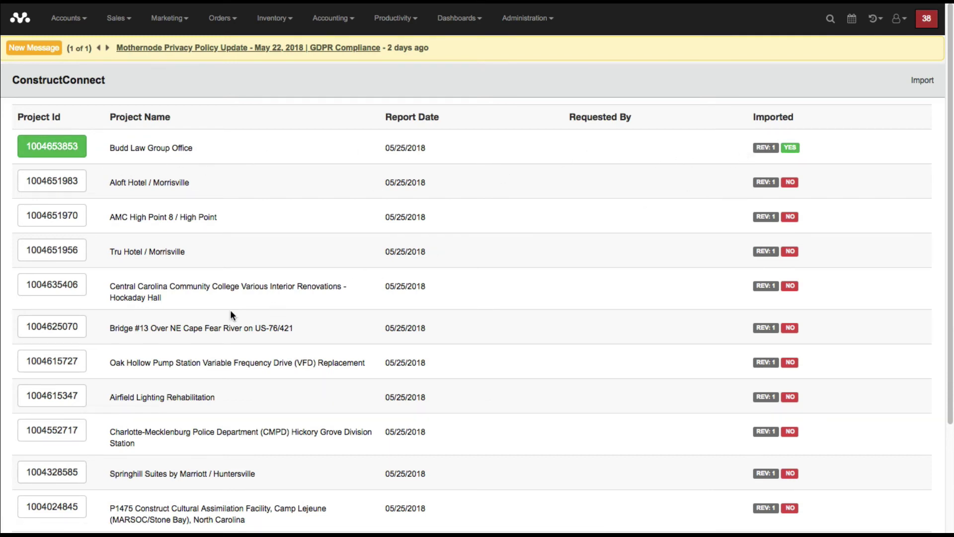
scroll(230, 315, down, 3)
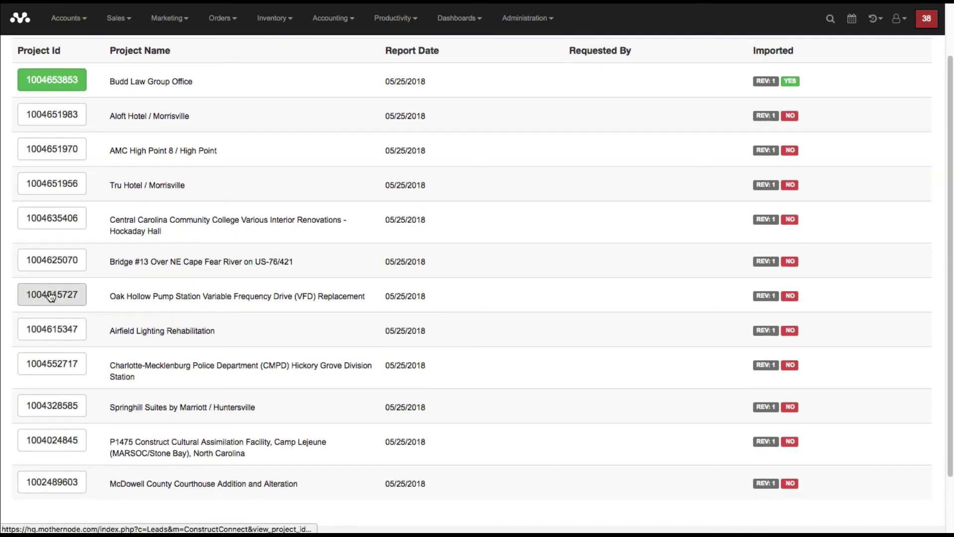
click(50, 297)
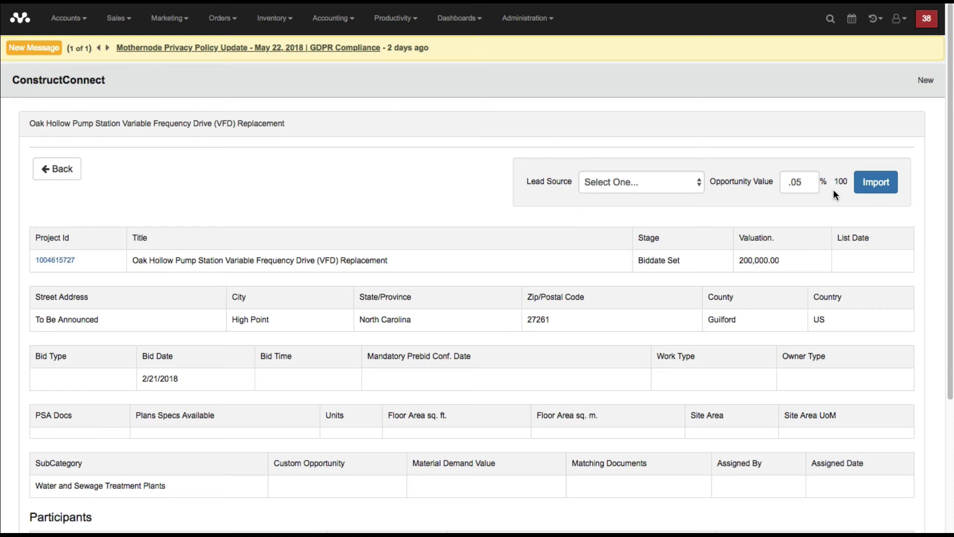
click(876, 182)
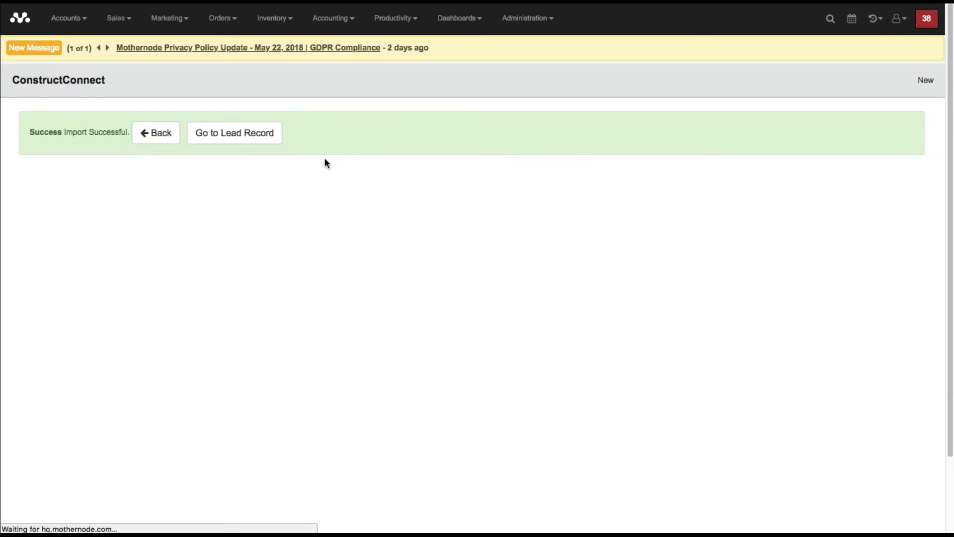
click(144, 134)
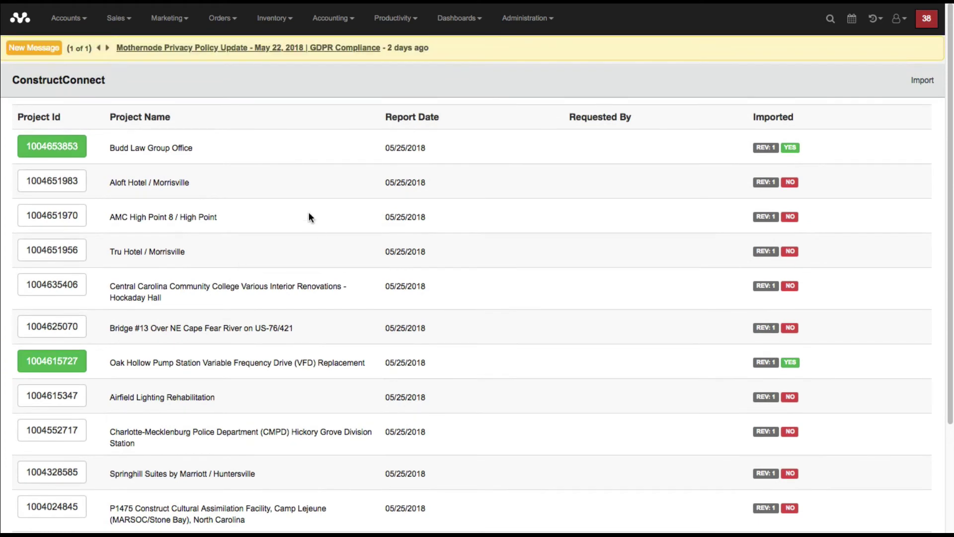
Open lead 810 Oak Hollow Pump Station from Leads and Opportunities.
click(117, 18)
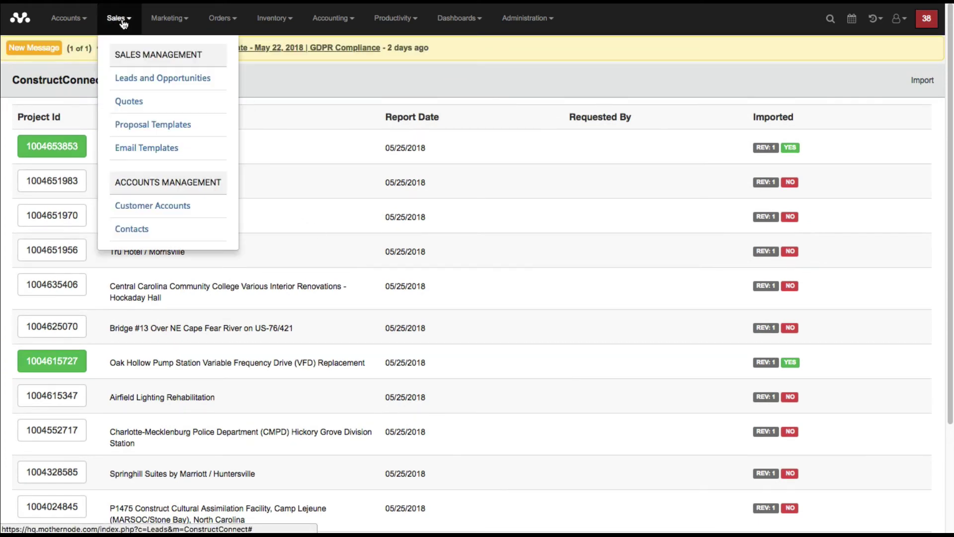
click(136, 80)
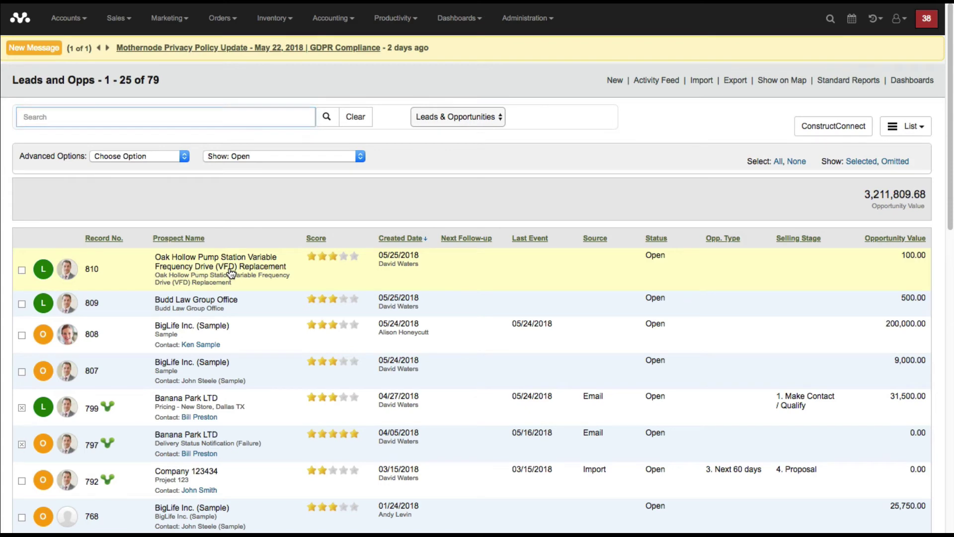
click(230, 271)
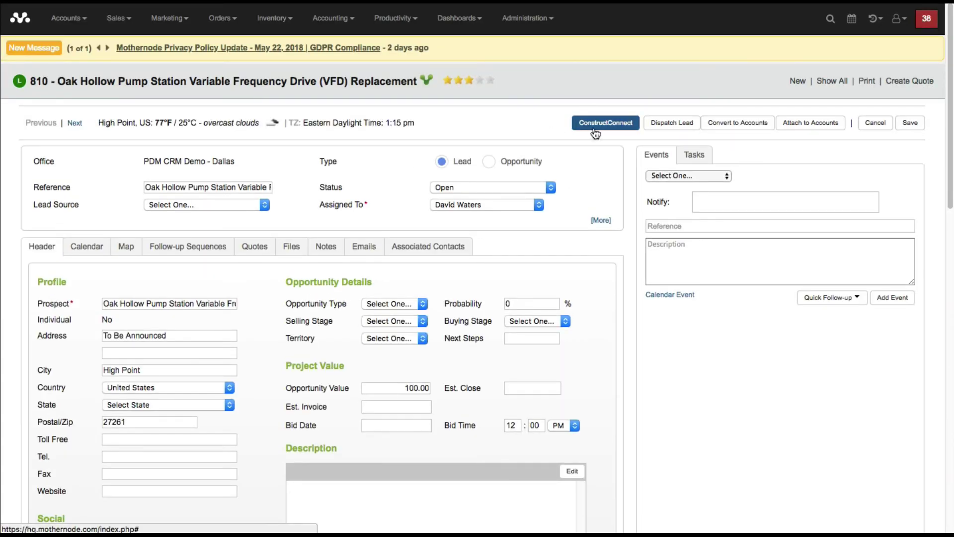
scroll(172, 223, down, 10)
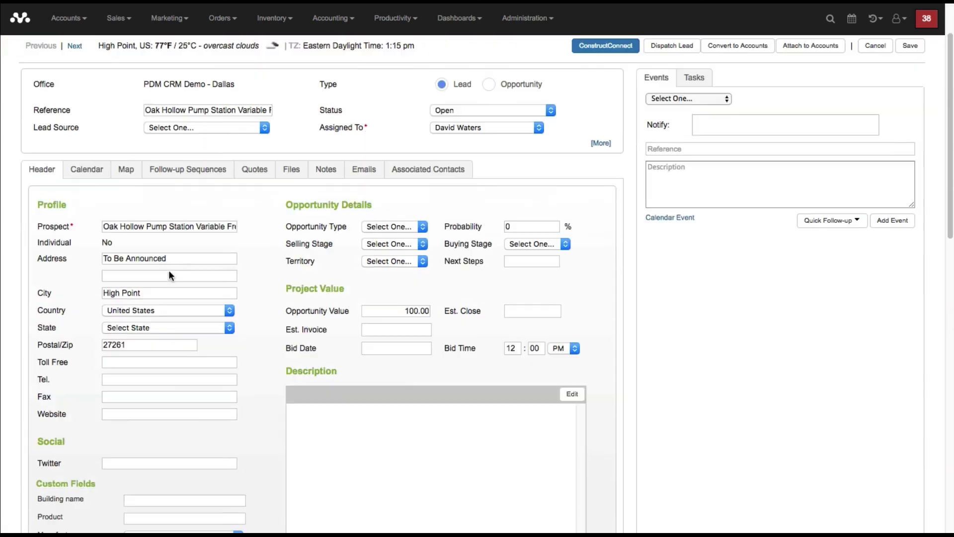
scroll(178, 314, up, 10)
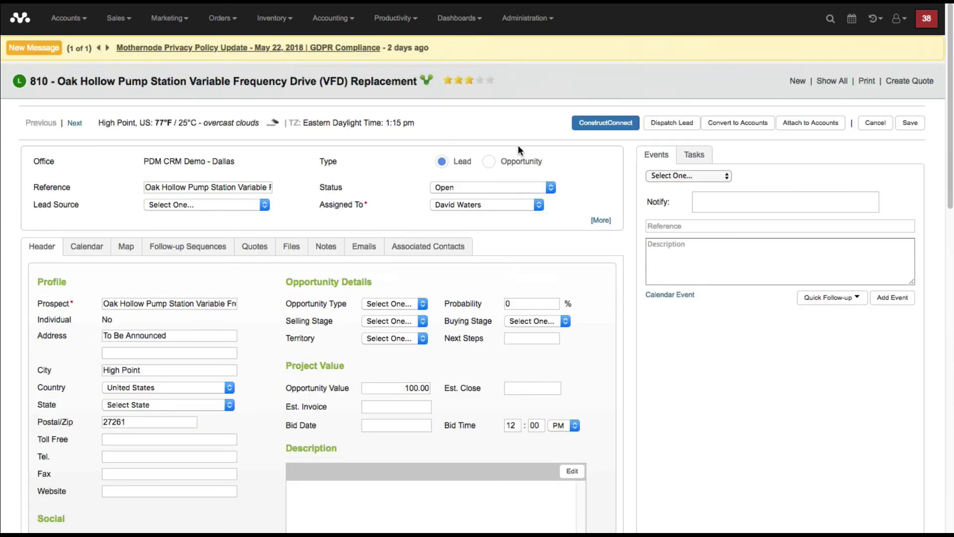
View lead 810's linked ConstructConnect project details, then show all leads.
click(590, 124)
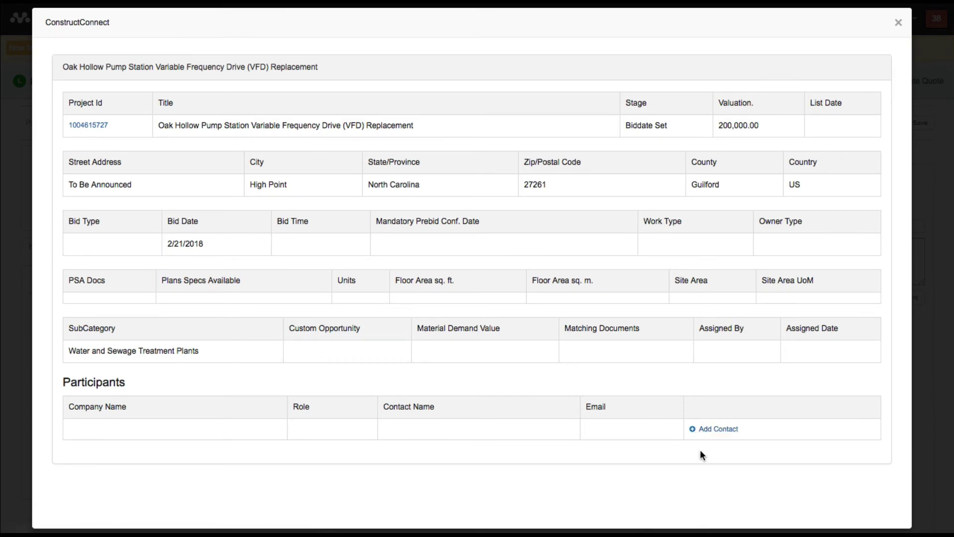
click(900, 25)
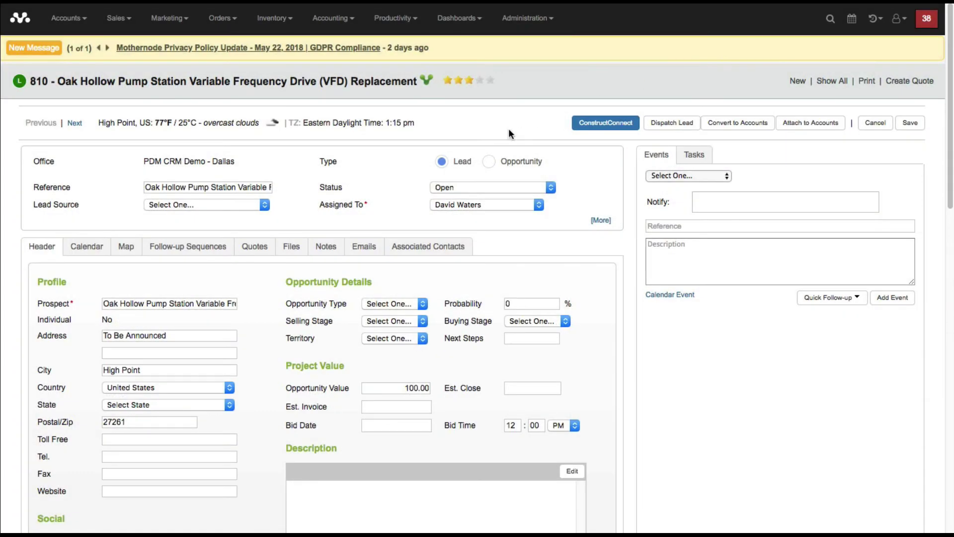
scroll(498, 122, down, 2)
scroll(496, 133, up, 2)
click(826, 82)
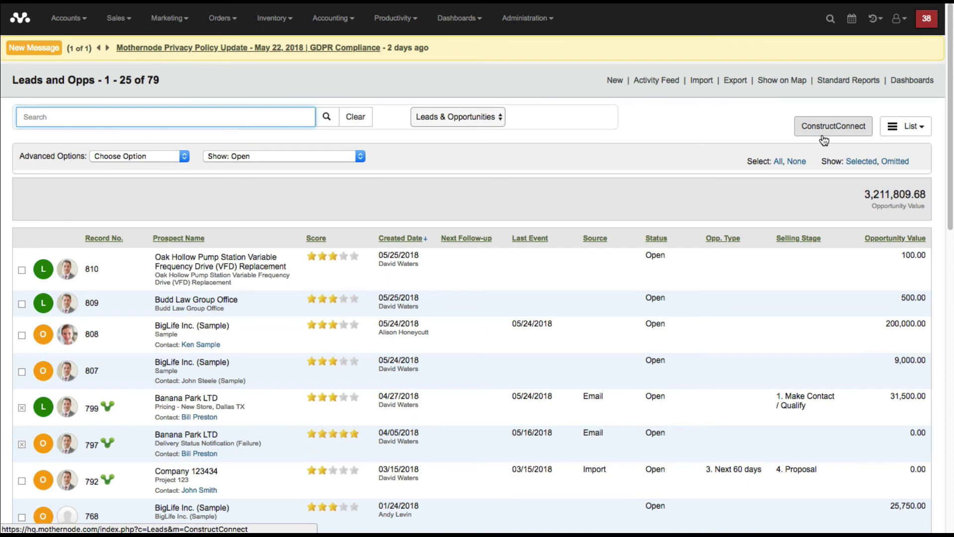
click(823, 132)
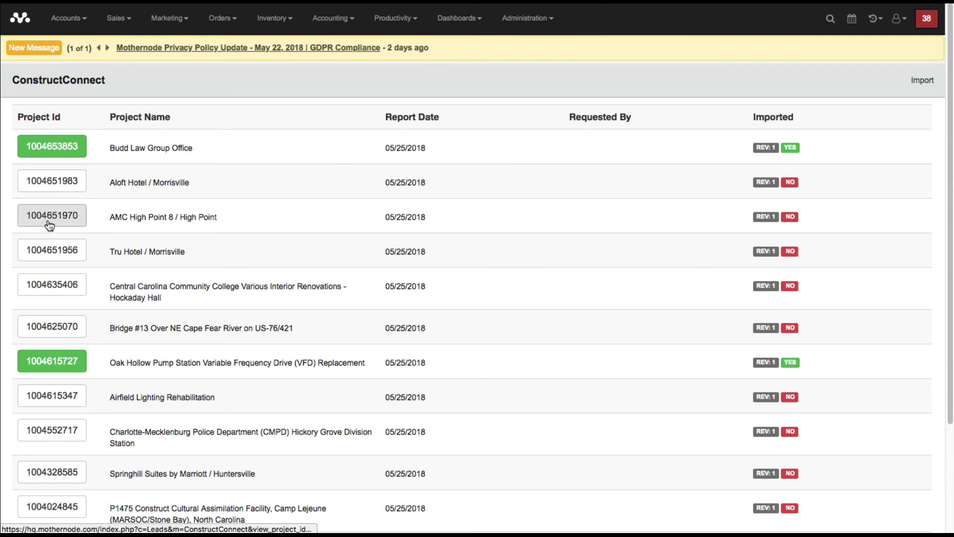
click(65, 256)
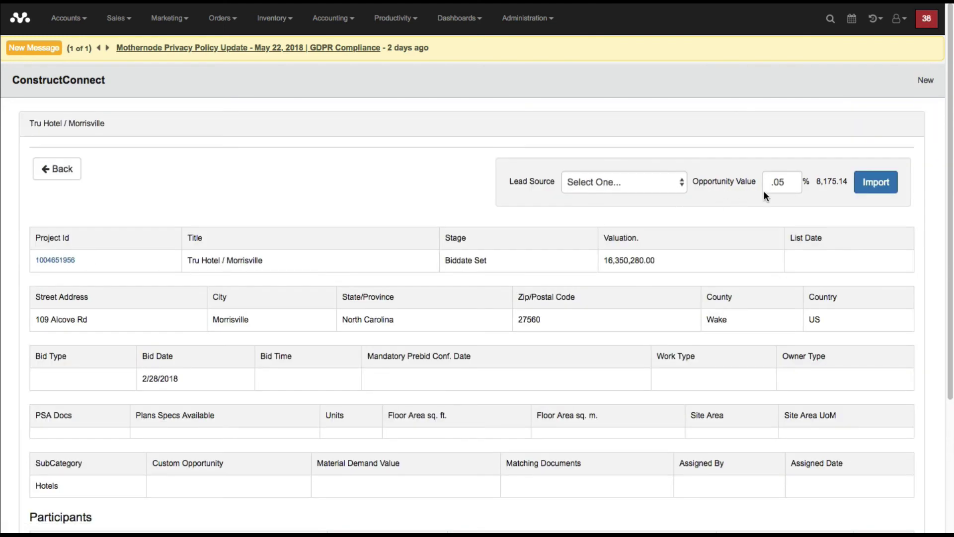
click(875, 182)
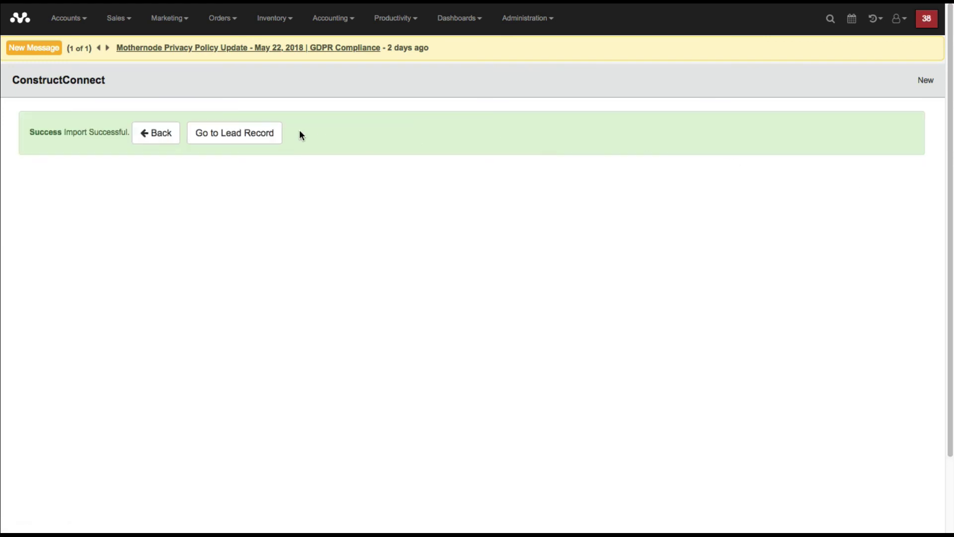
click(157, 141)
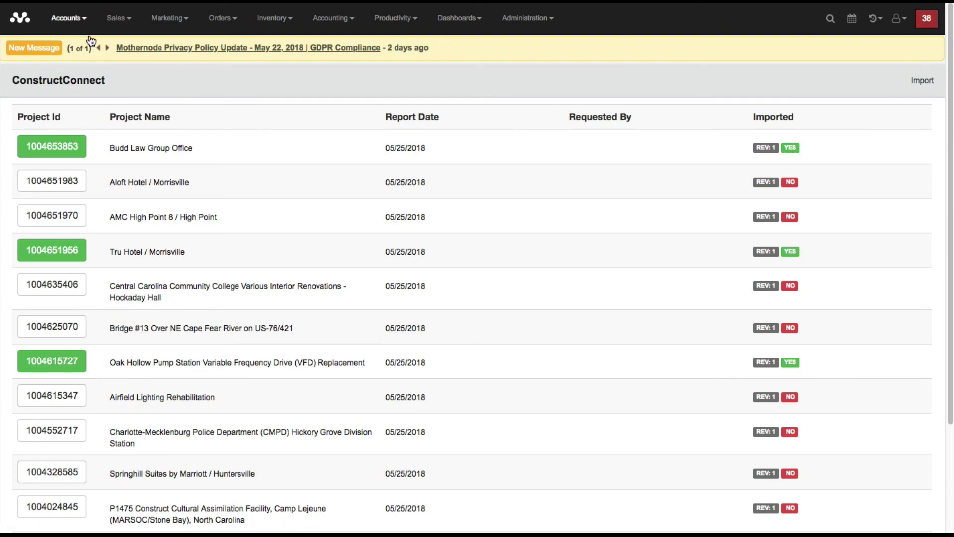
click(117, 18)
click(132, 78)
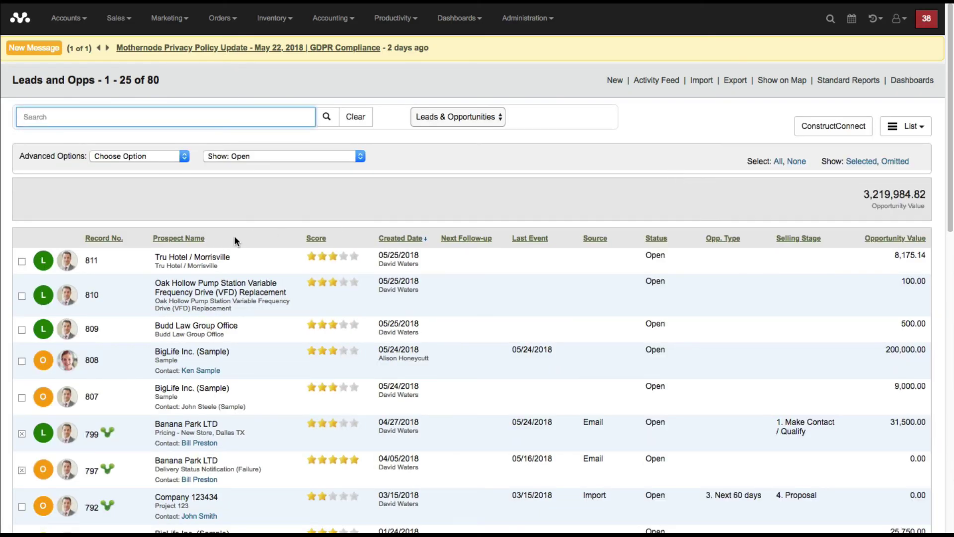
Open lead 811 Tru Hotel / Morrisville and check its ConstructConnect project: Biddate Set, 16,350,280.00 valuation, bid 2/28/2018.
click(203, 258)
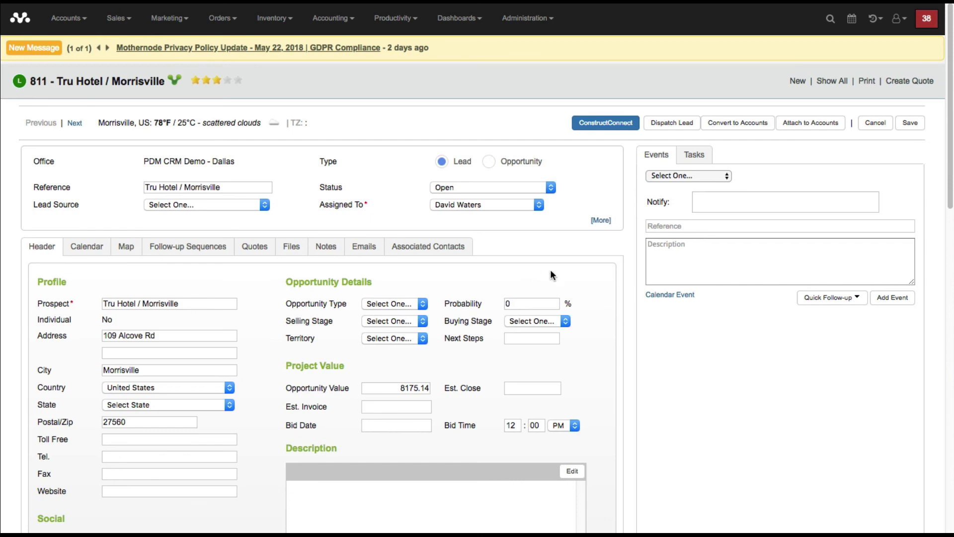
click(593, 130)
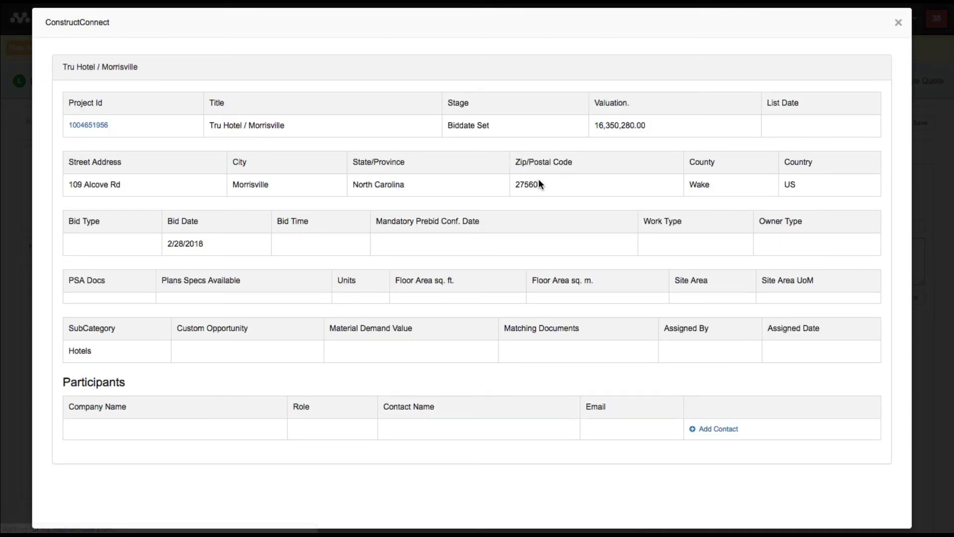
click(898, 23)
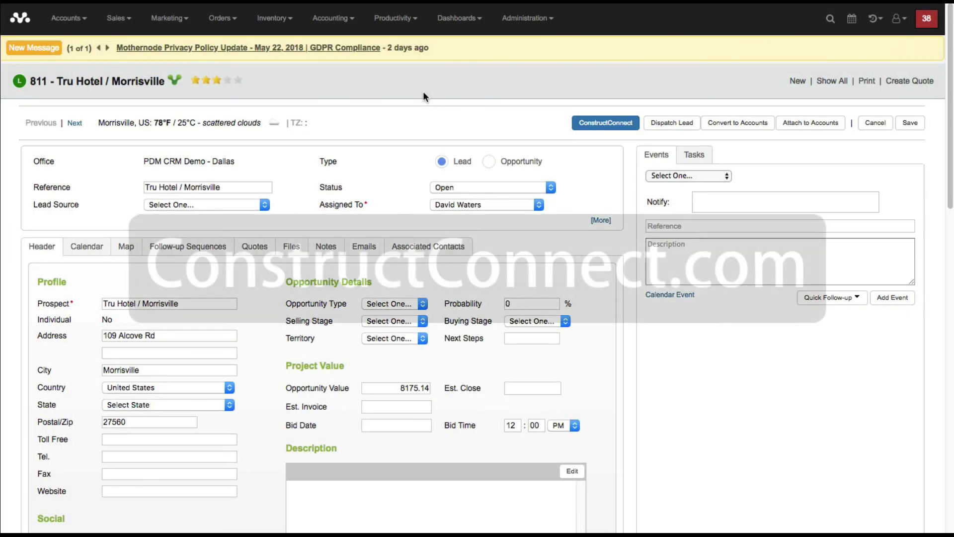